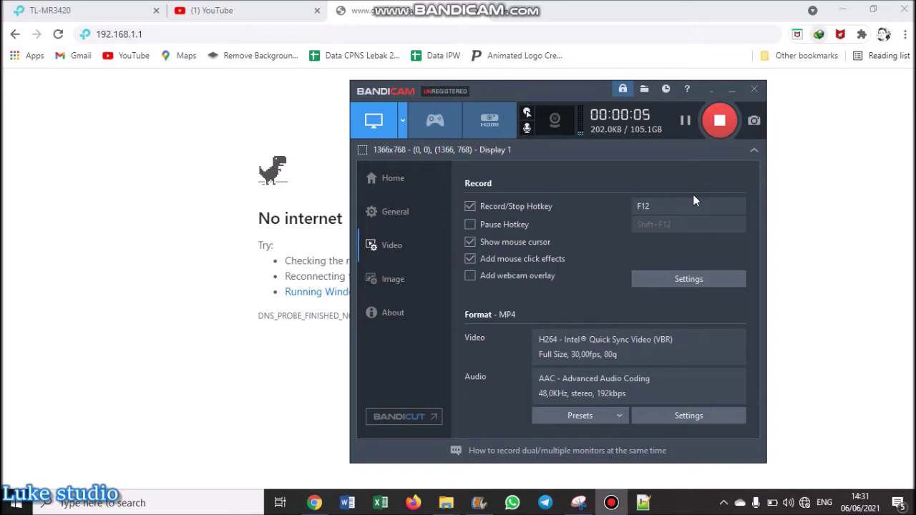
# Bring the browser forward and show the TL-MR3420 router's Advanced Status page.
pyautogui.click(797, 232)
pyautogui.click(120, 10)
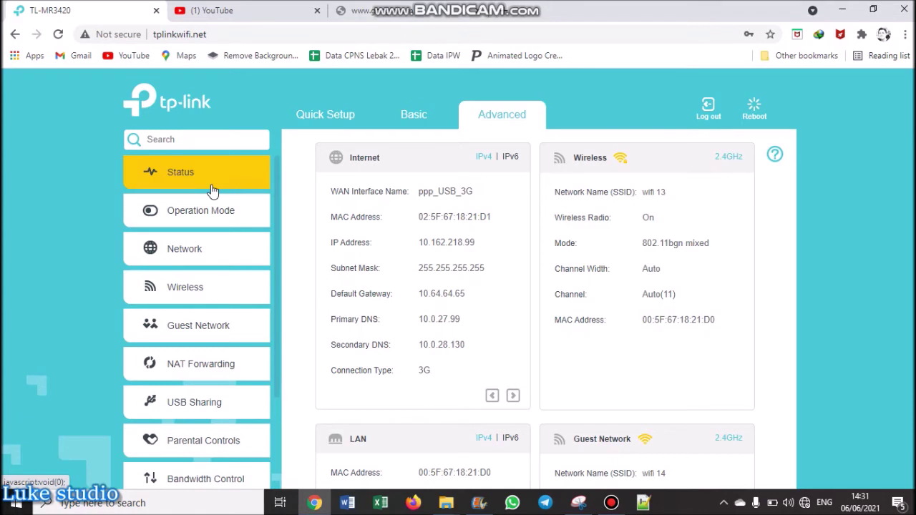
# Join the Blazz Wi-Fi network from the tray network list, then dismiss the list.
pyautogui.click(804, 503)
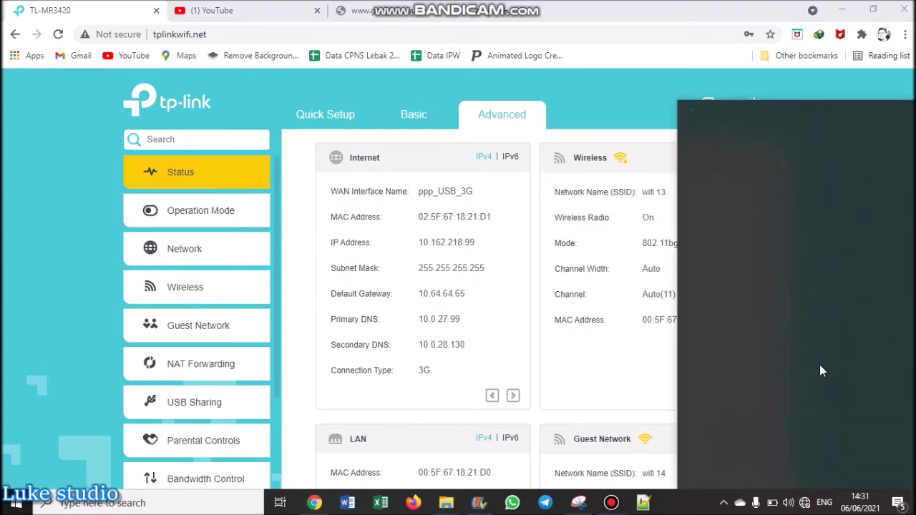
pyautogui.scroll(-1, 821, 330)
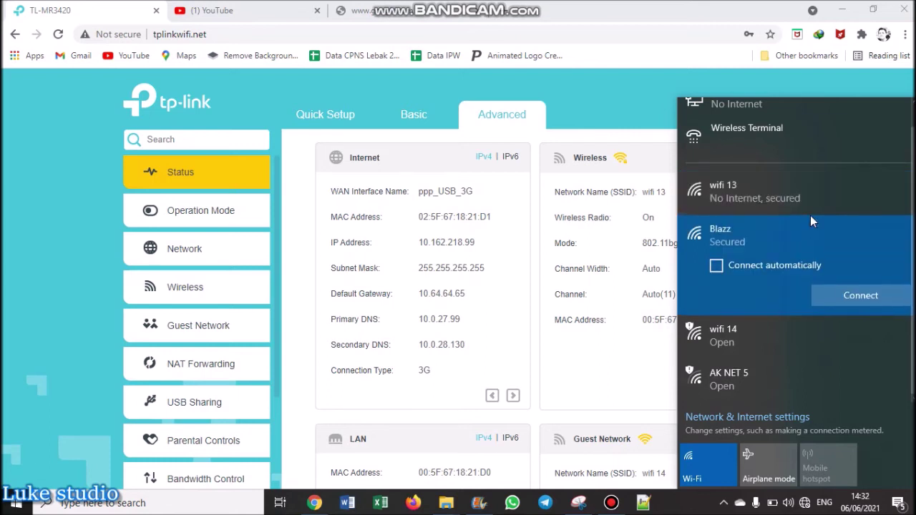
pyautogui.click(850, 296)
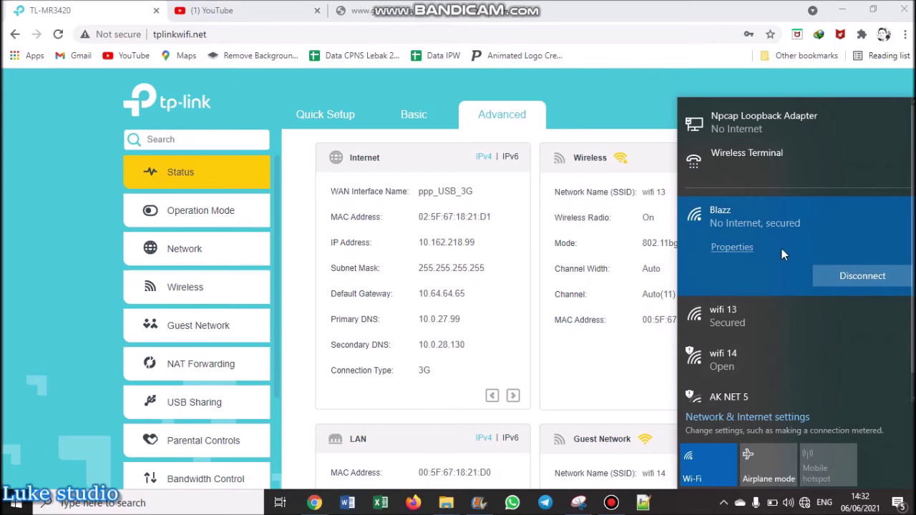
pyautogui.click(539, 32)
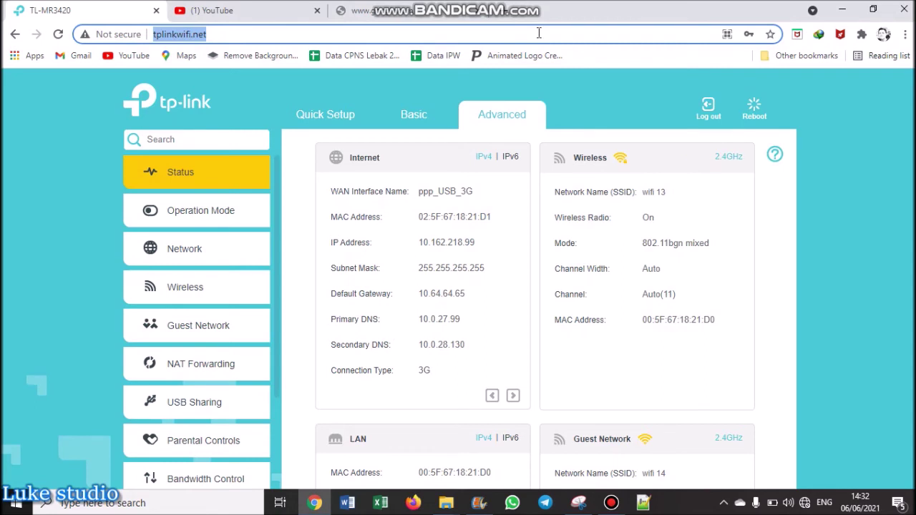
# Go to the 4G Router admin address 192.168.100.1 in Chrome.
pyautogui.write('192')
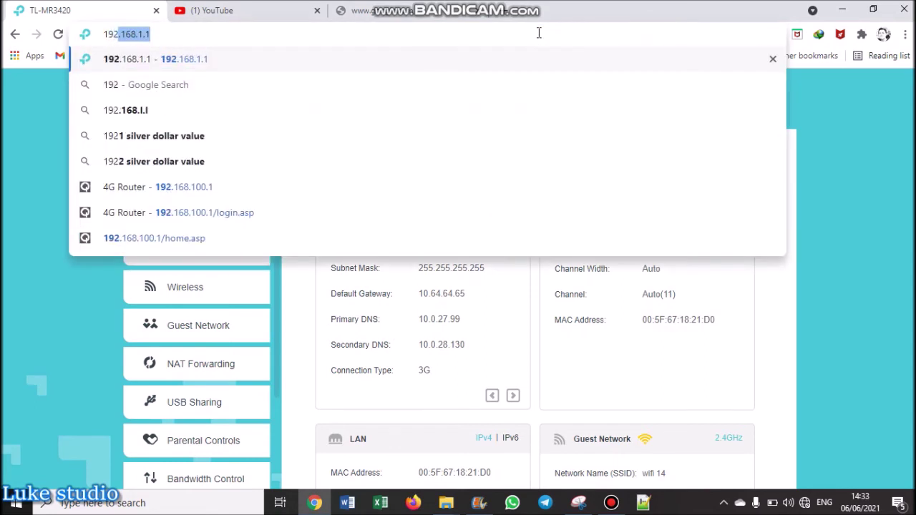
pyautogui.press('Down')
pyautogui.press('Down')
pyautogui.press('Down')
pyautogui.press('Down')
pyautogui.press('Down')
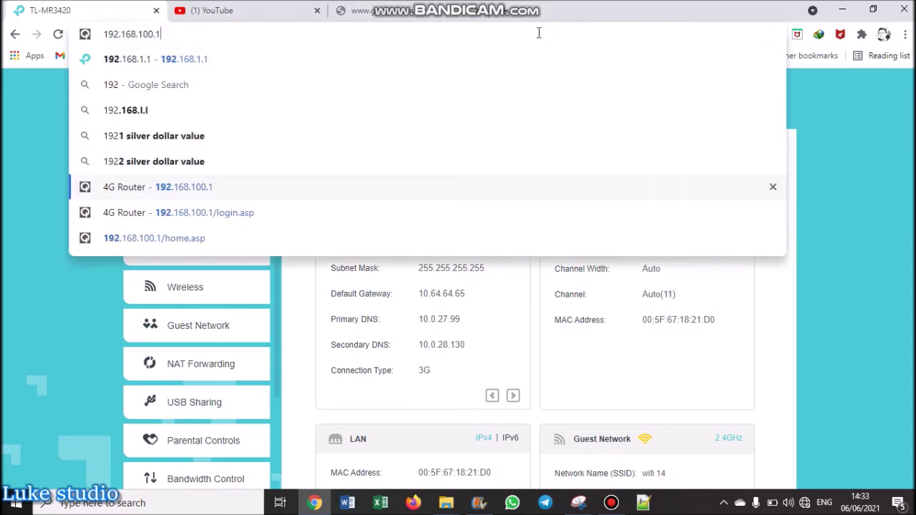
pyautogui.press('Return')
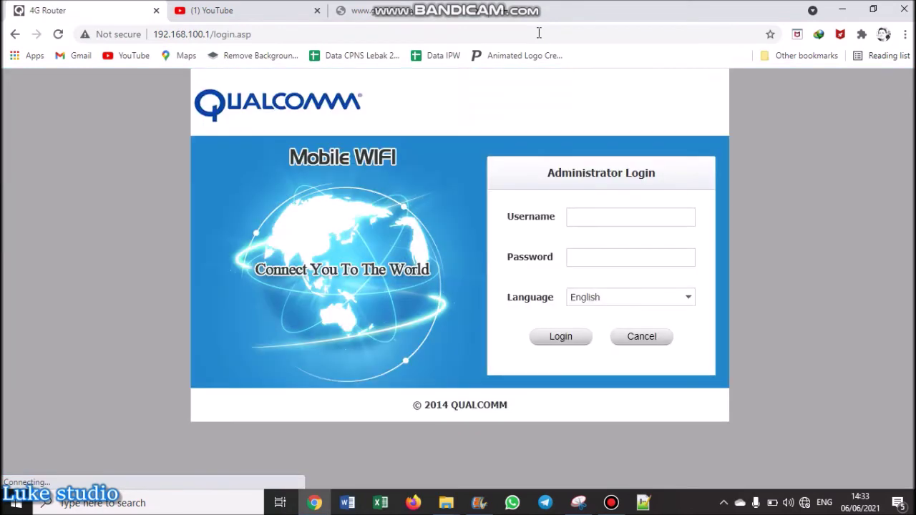
# Log in to the 4G router with the admin username and router password.
pyautogui.click(659, 220)
pyautogui.write('admin')
pyautogui.press('Tab')
pyautogui.write('admin')
pyautogui.press('Return')
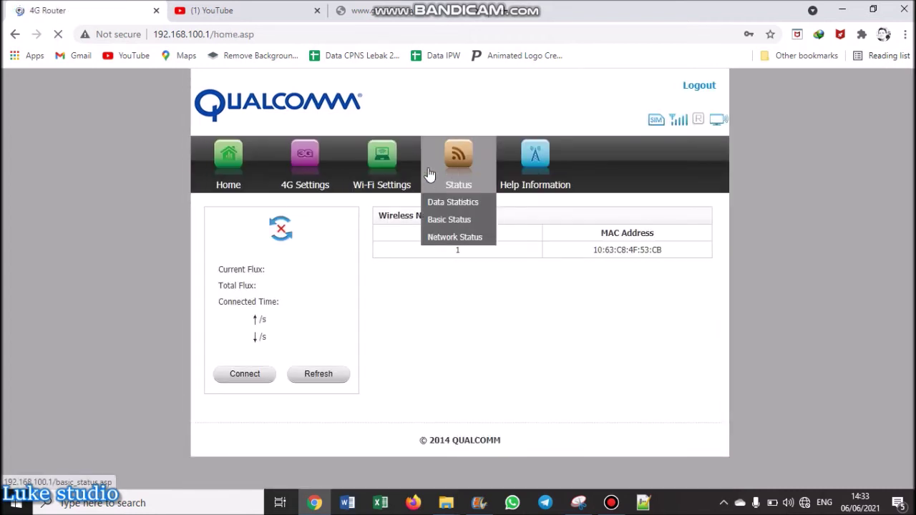
# Open Wi-Fi Settings > Profiles and highlight the SSID Broadcast option.
pyautogui.moveTo(406, 153)
pyautogui.click(393, 203)
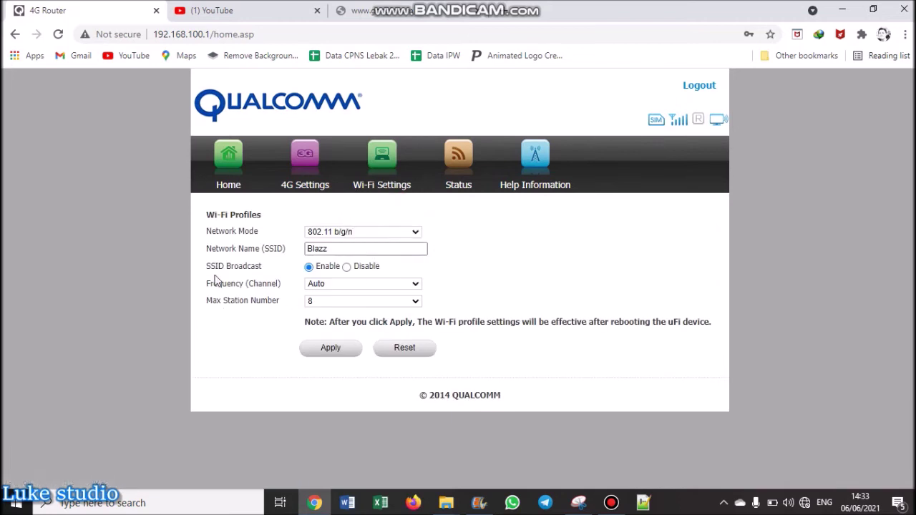
pyautogui.moveTo(208, 269); pyautogui.dragTo(225, 266)
pyautogui.click(231, 267)
pyautogui.moveTo(229, 269); pyautogui.dragTo(263, 269)
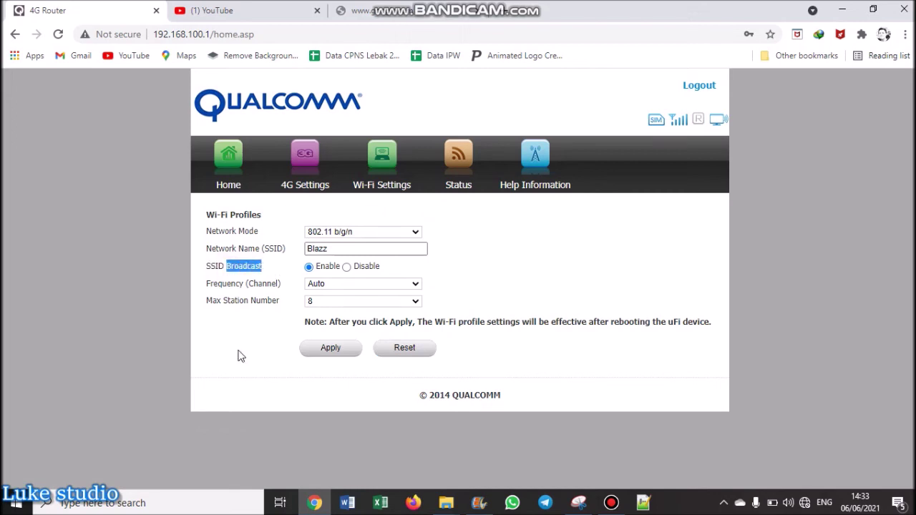
# Set SSID Broadcast to Disable, apply, and confirm restarting the device.
pyautogui.click(808, 503)
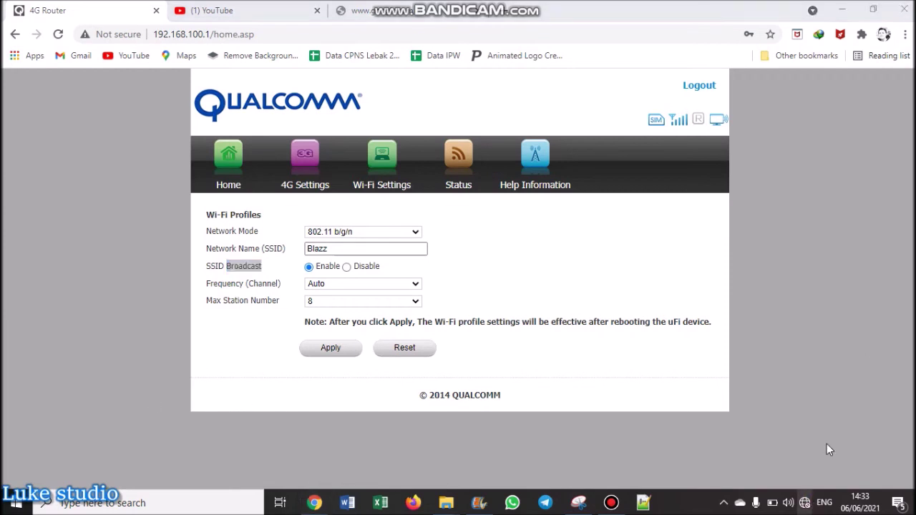
pyautogui.click(346, 266)
pyautogui.click(322, 348)
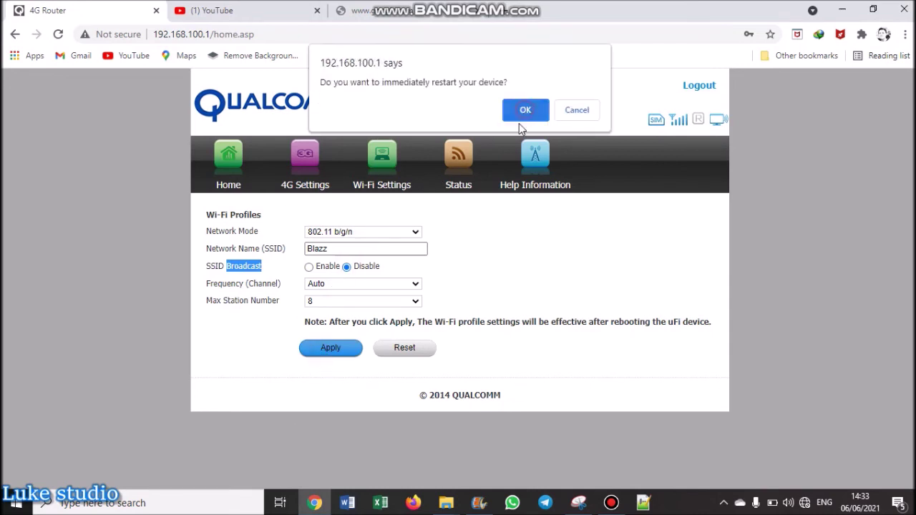
pyautogui.click(525, 111)
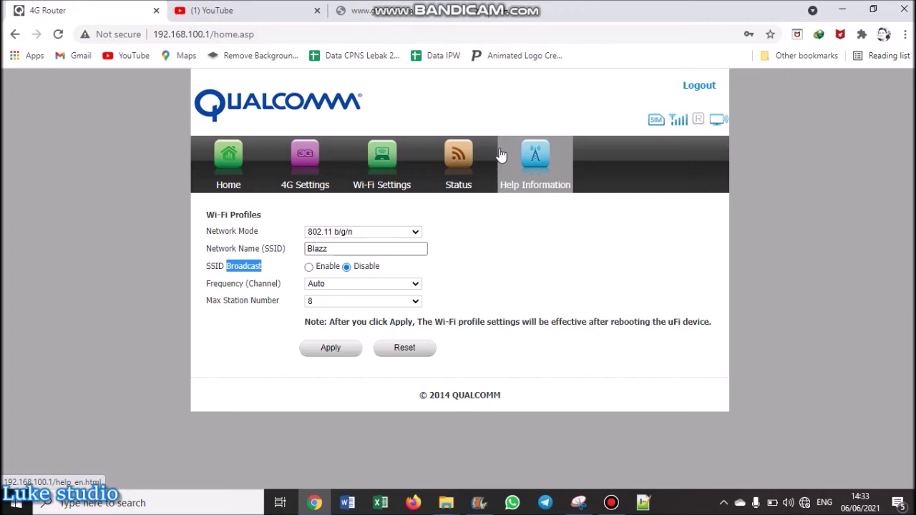
# View the router help, then expand AK NET 5, wifi 14 and wifi 13 in the Wi-Fi list.
pyautogui.click(501, 155)
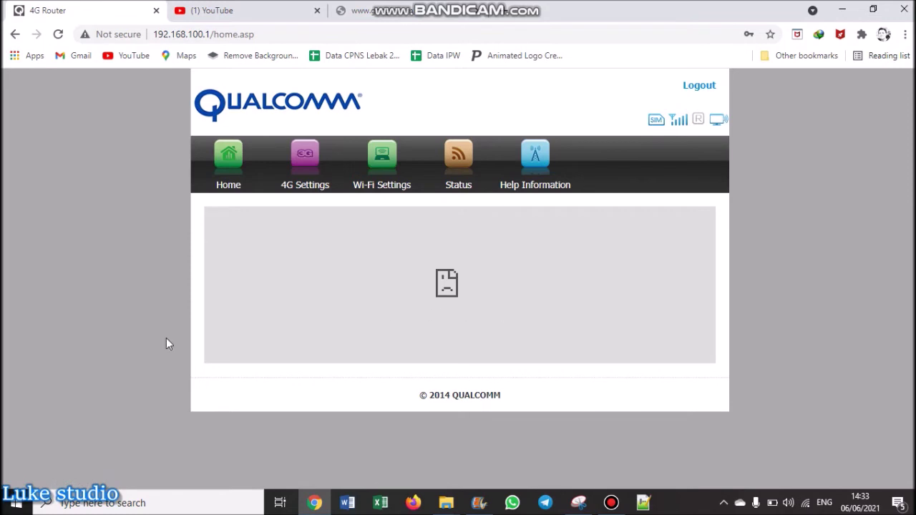
pyautogui.click(803, 503)
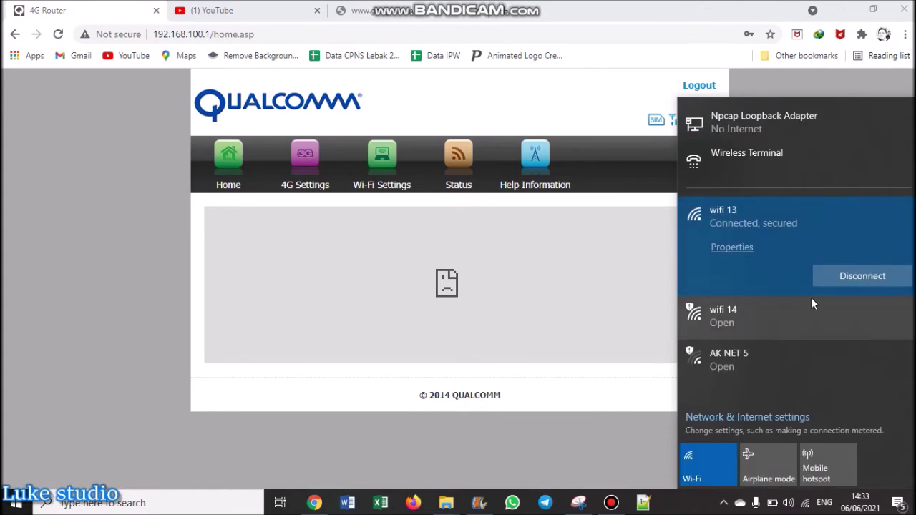
pyautogui.click(758, 365)
pyautogui.click(750, 253)
pyautogui.click(755, 203)
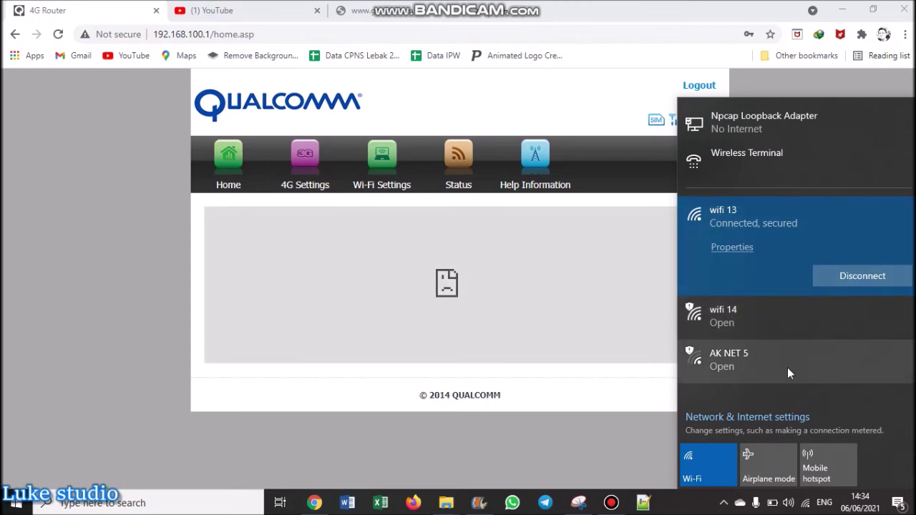
# Re-check the AK NET 5, wifi 14 and wifi 13 entries, close the list, and minimize Chrome.
pyautogui.click(787, 362)
pyautogui.click(764, 259)
pyautogui.click(757, 208)
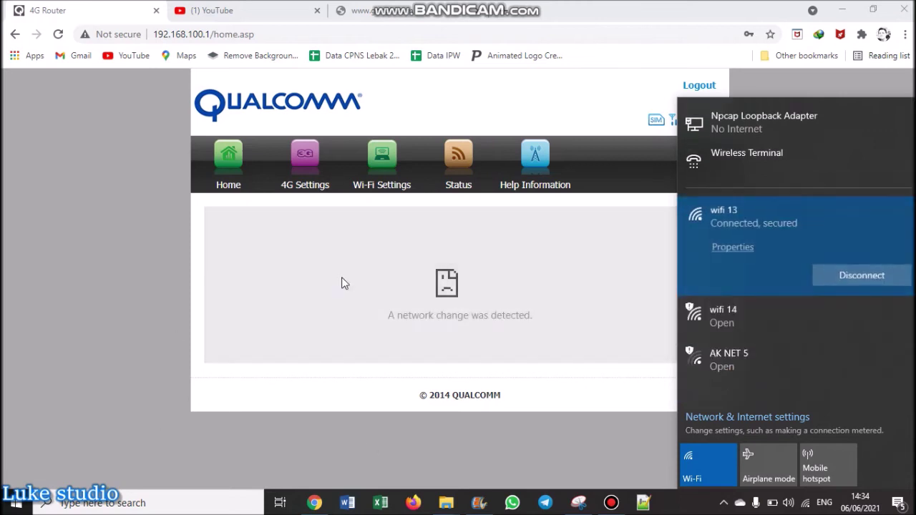
pyautogui.click(151, 296)
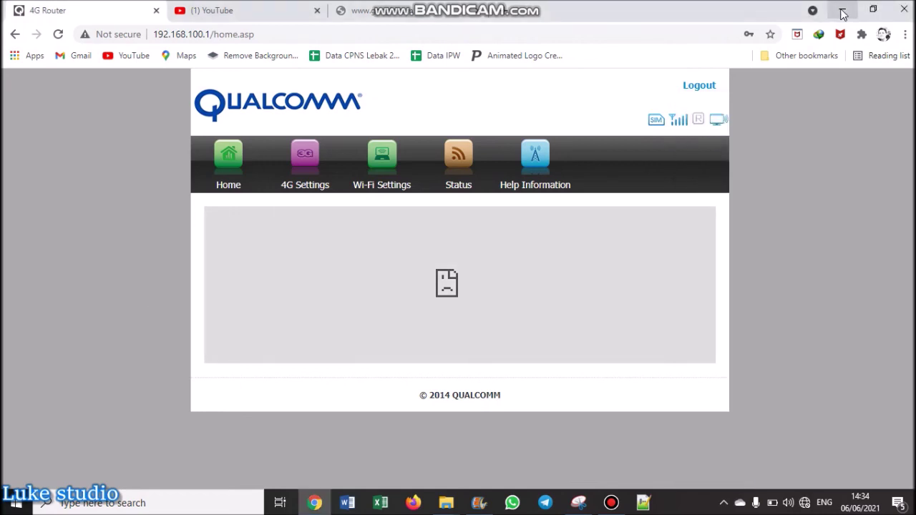
pyautogui.click(843, 12)
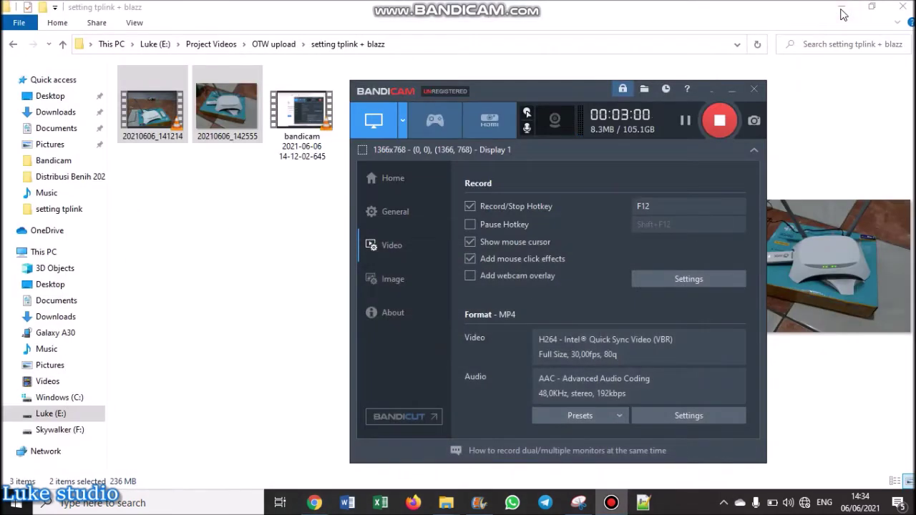
# Minimize File Explorer, refresh the desktop, and launch the 4G LTE Modem shortcut.
pyautogui.click(841, 10)
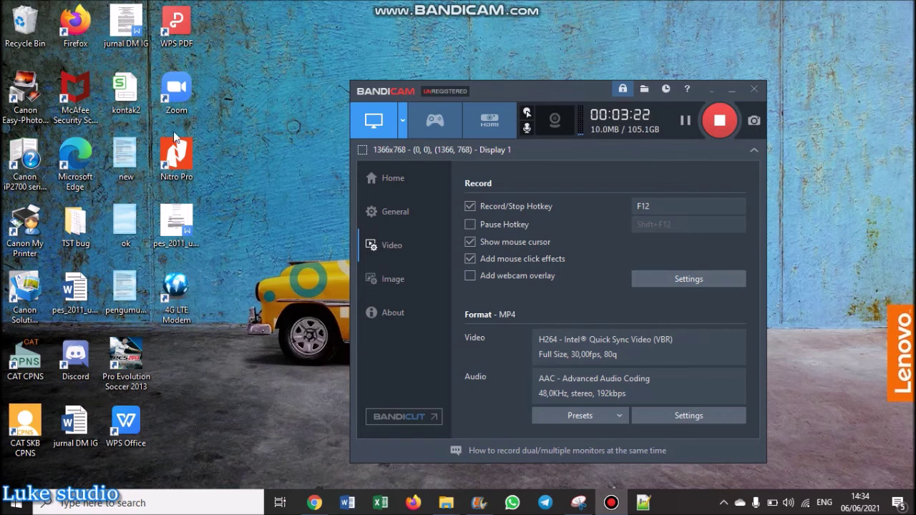
pyautogui.click(227, 272)
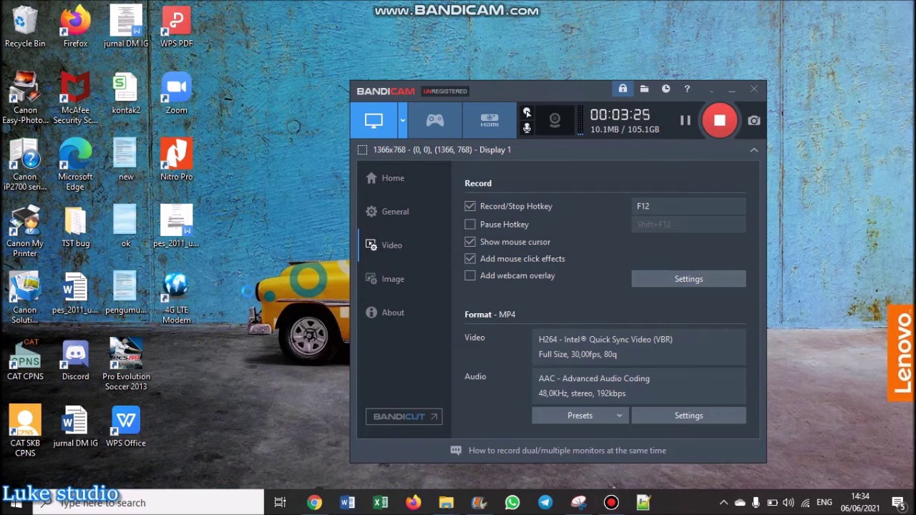
pyautogui.rightClick(229, 270)
pyautogui.click(255, 314)
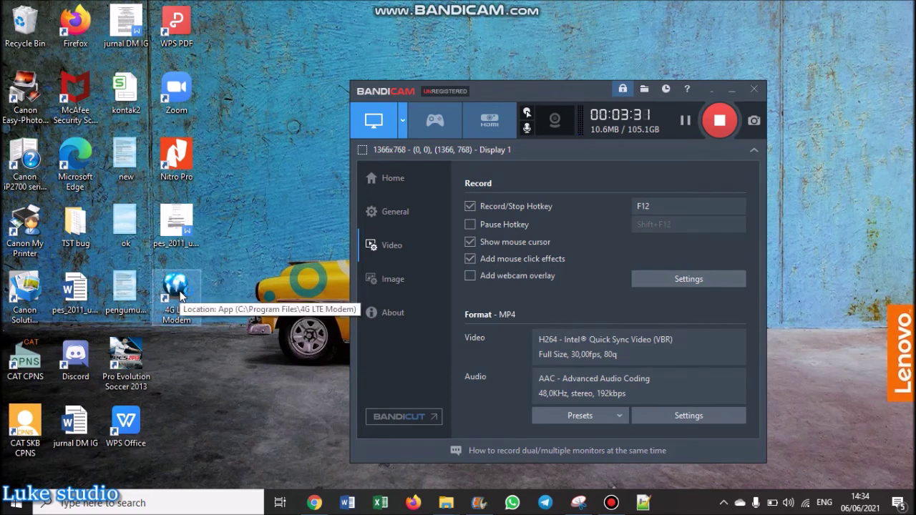
pyautogui.doubleClick(180, 295)
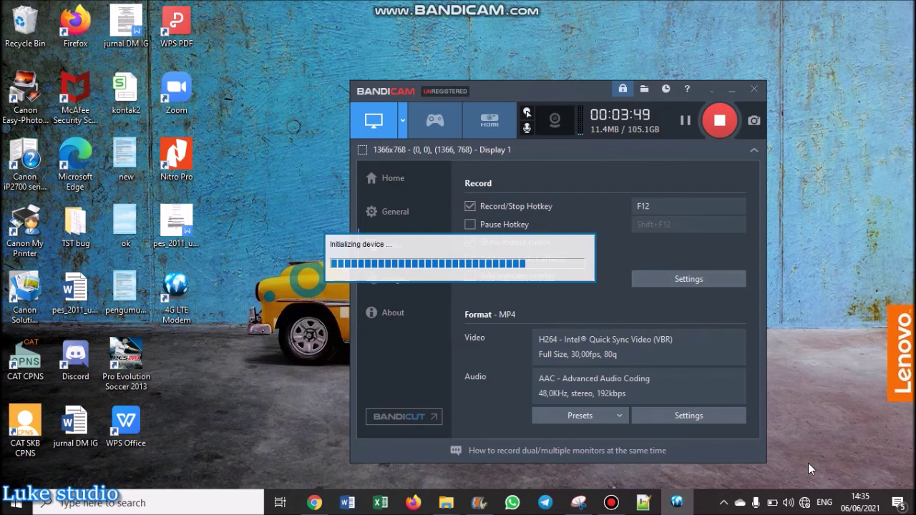
# Run Reset Factory Data from the 4G LTE Modem's Setting > Reset tab.
pyautogui.click(804, 503)
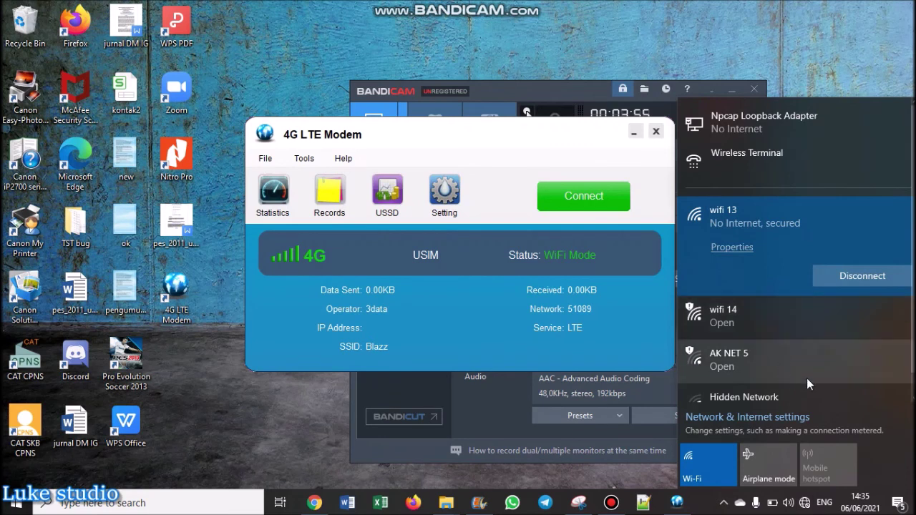
pyautogui.scroll(-1, 787, 376)
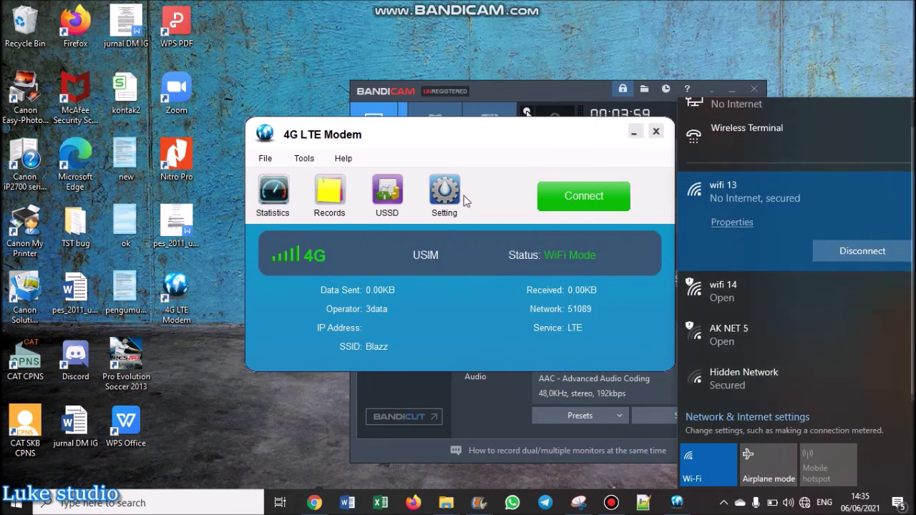
pyautogui.click(419, 131)
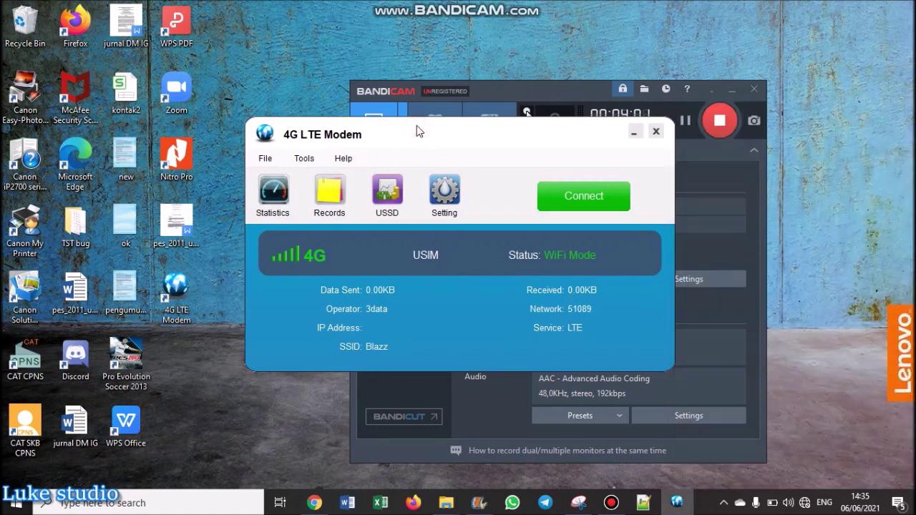
pyautogui.click(444, 188)
pyautogui.click(542, 179)
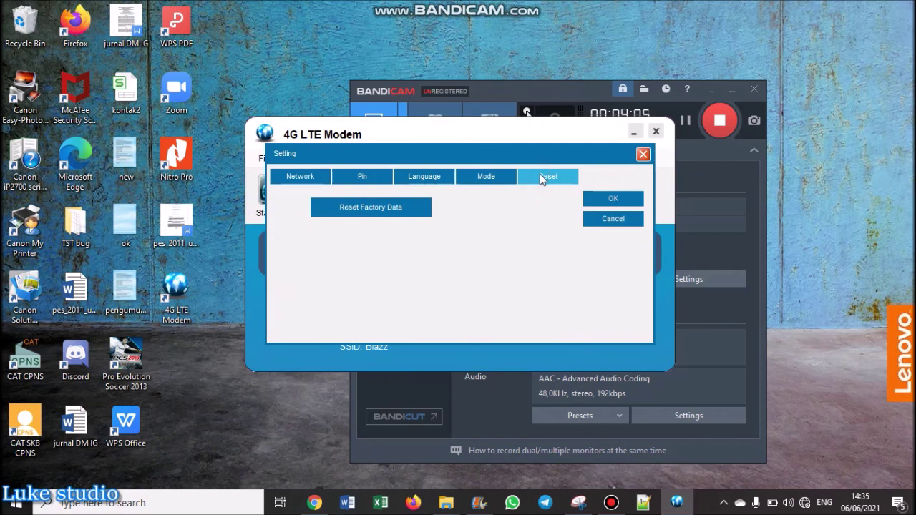
pyautogui.click(402, 202)
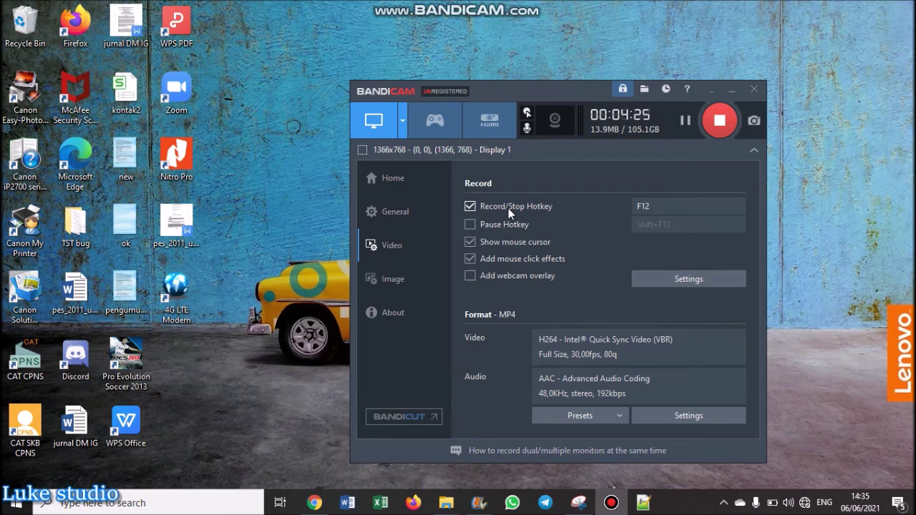
# Refresh the desktop and reopen the Wi-Fi list until 4G UFI_106 appears.
pyautogui.rightClick(811, 200)
pyautogui.click(818, 240)
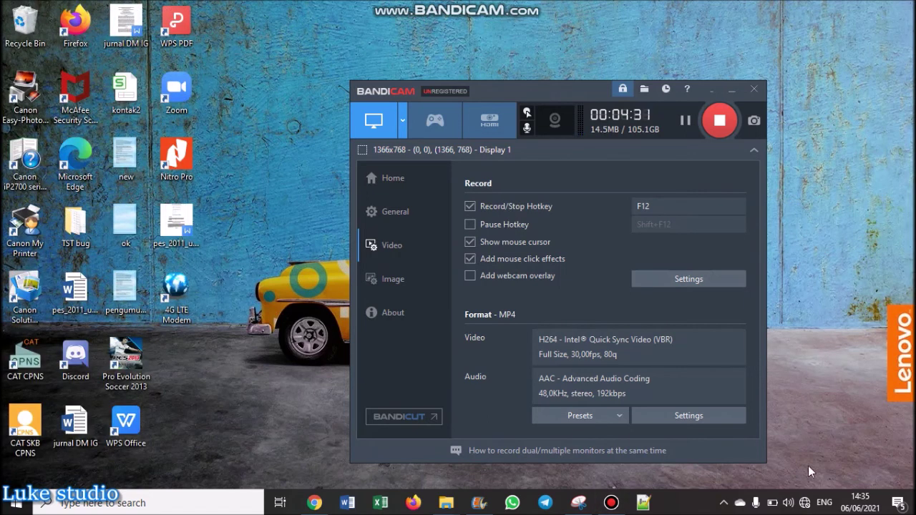
pyautogui.click(805, 503)
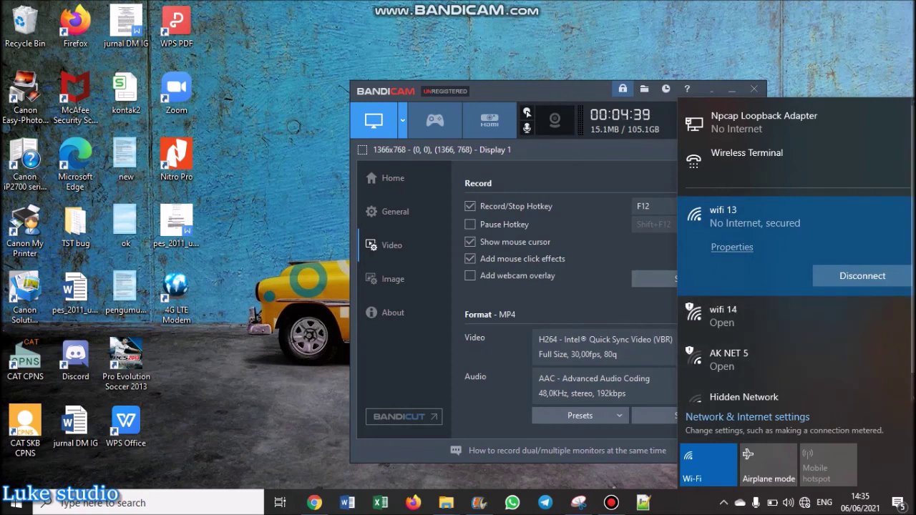
pyautogui.scroll(-1, 795, 251)
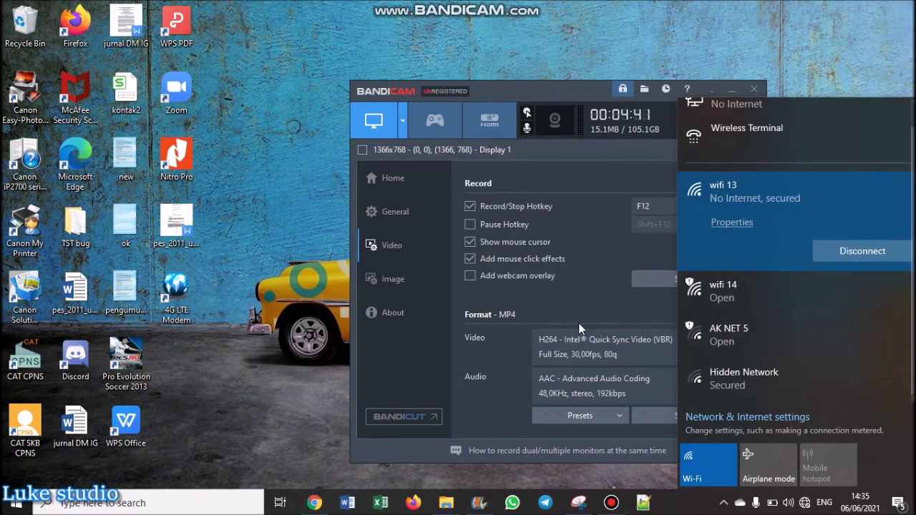
pyautogui.rightClick(265, 217)
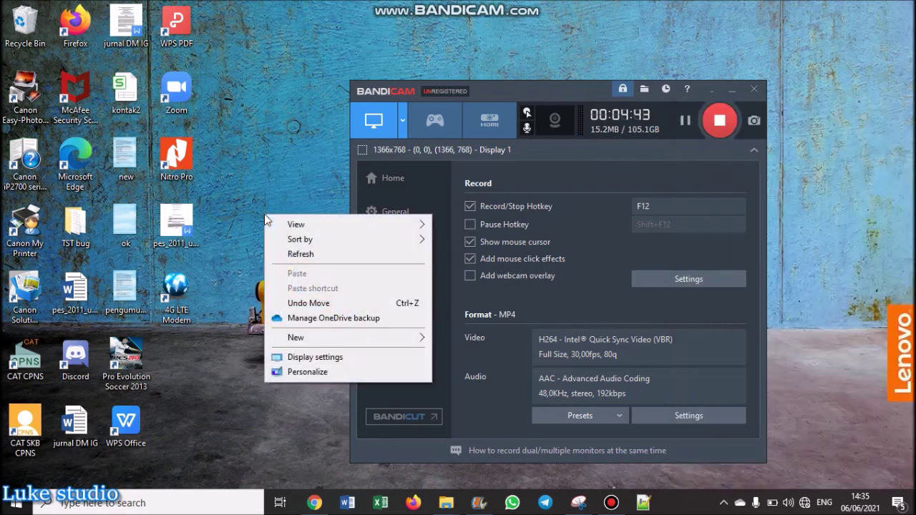
pyautogui.click(286, 254)
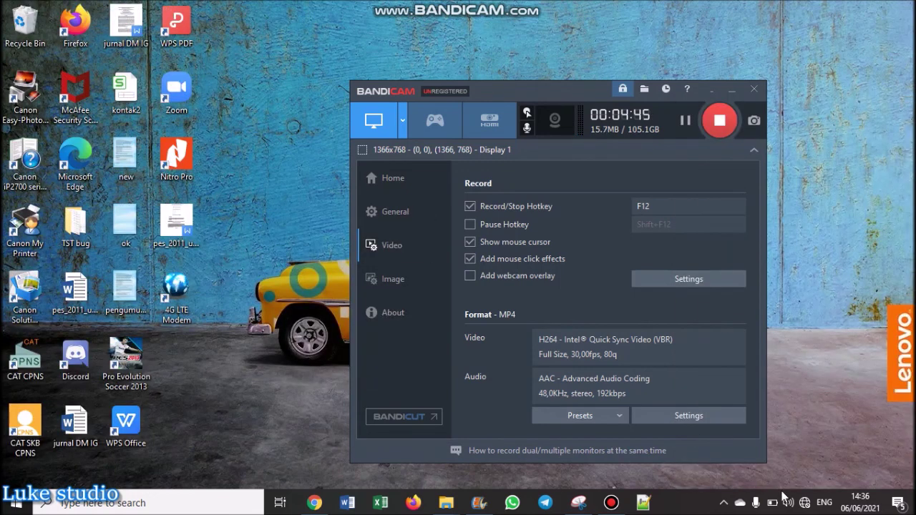
pyautogui.click(805, 504)
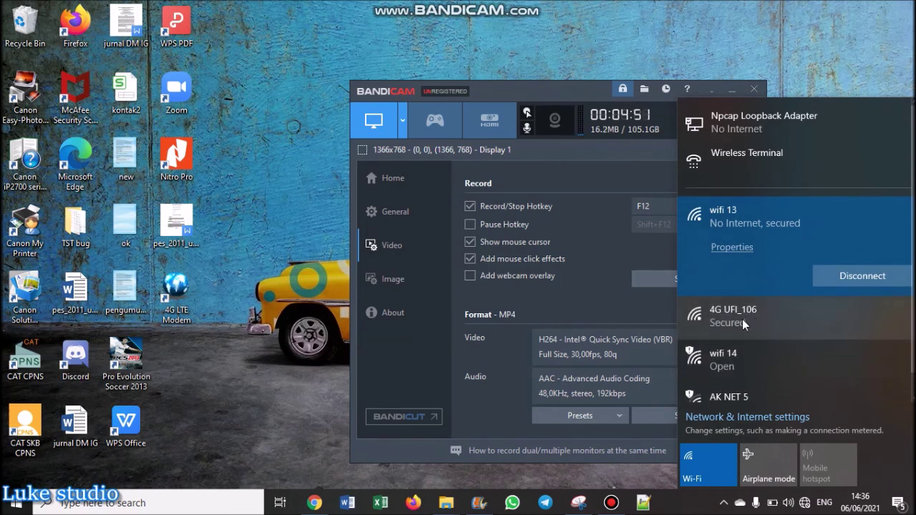
# Expand 4G UFI_106 with Connect automatically checked, then close the Wi-Fi list.
pyautogui.click(742, 319)
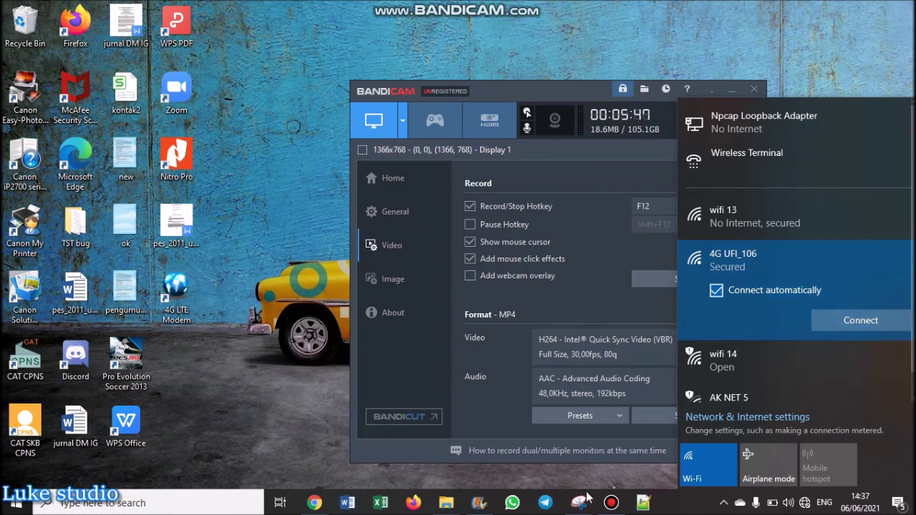
pyautogui.click(554, 95)
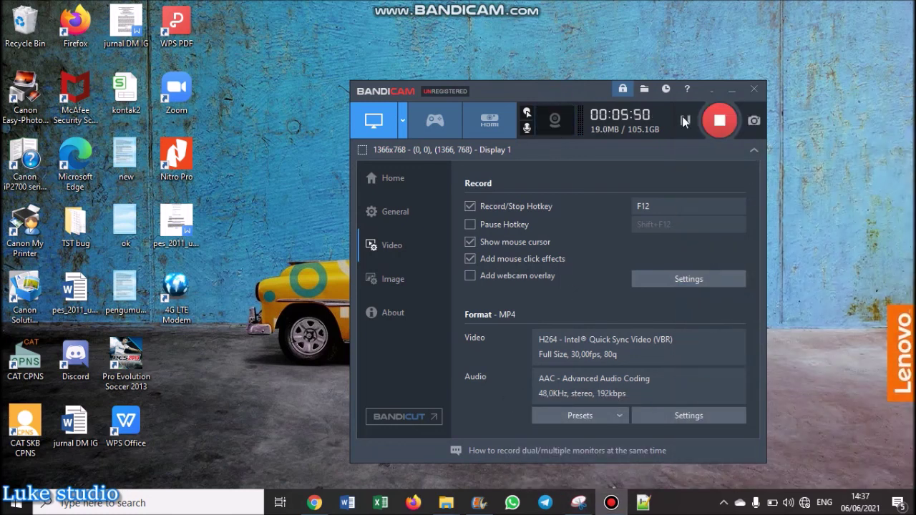